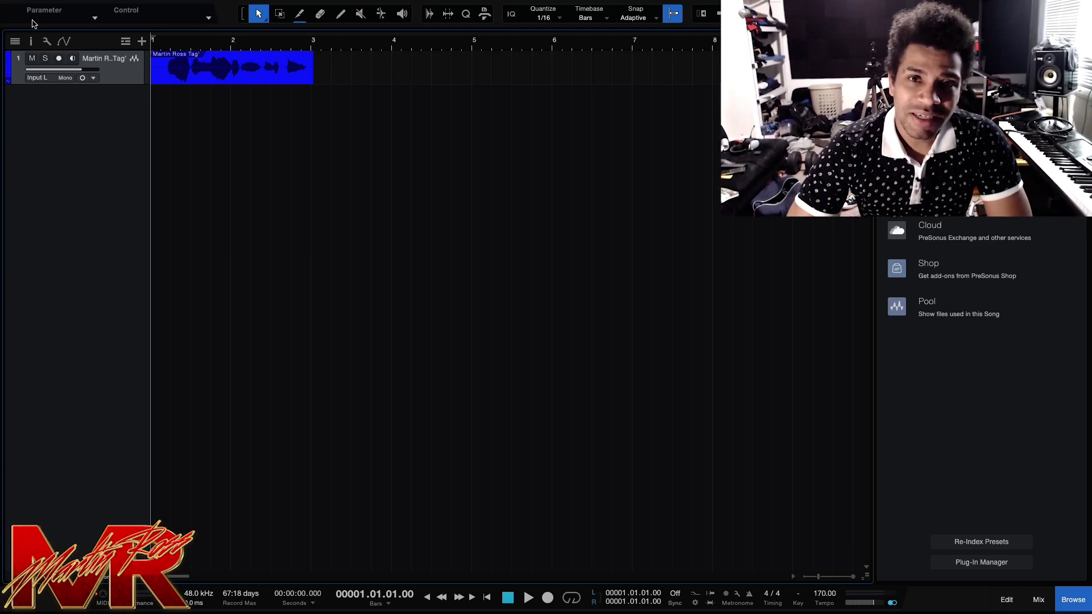
Show the mixer below the arrangement, zoom in on the vocal tag clip and play it once
key("F3")
key("e")
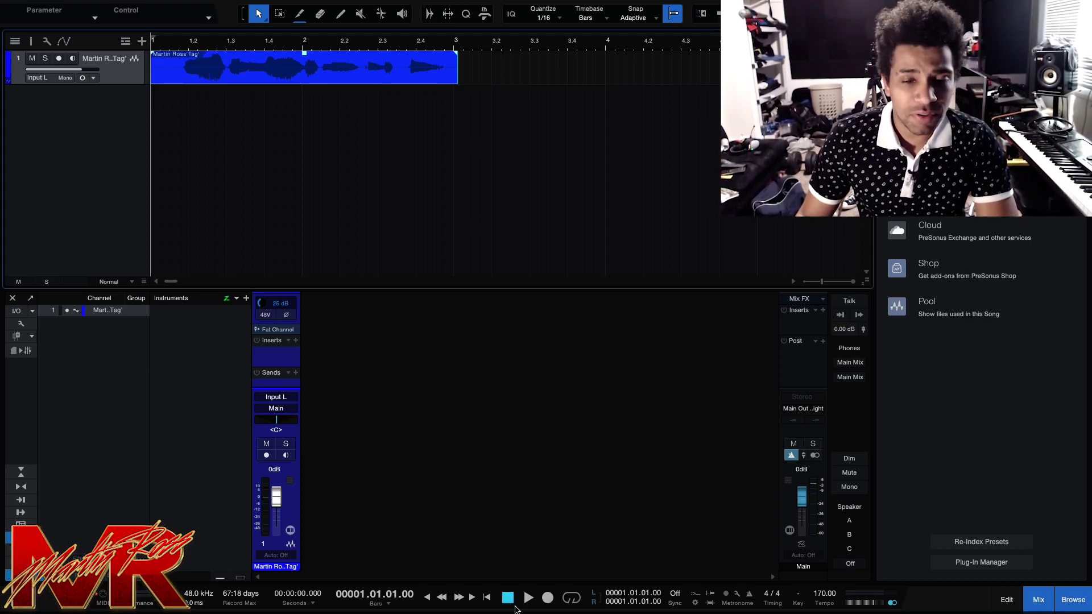
key("space")
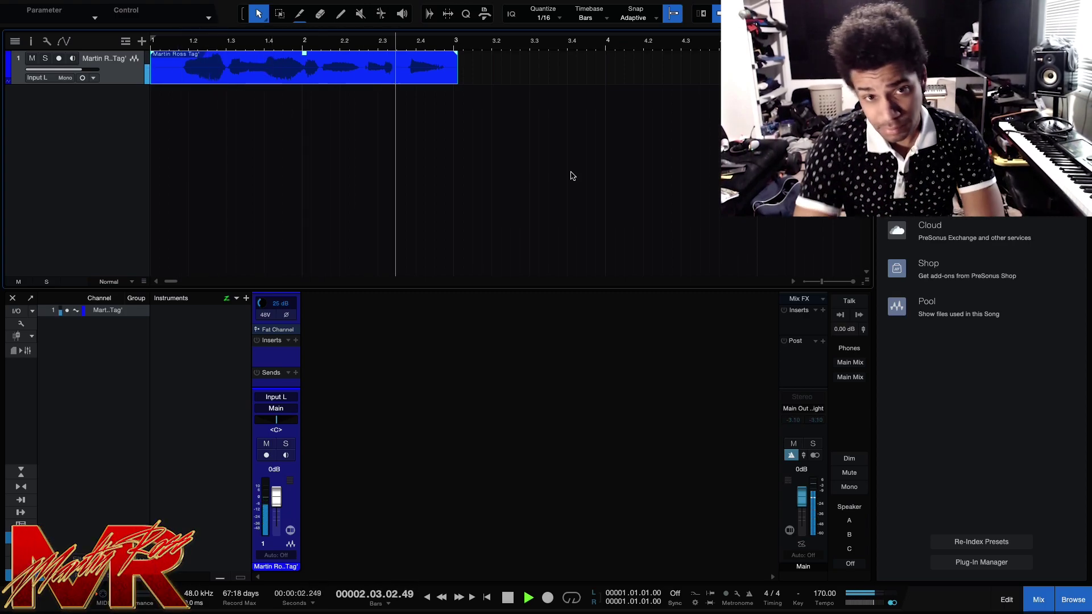
key("space")
key("3")
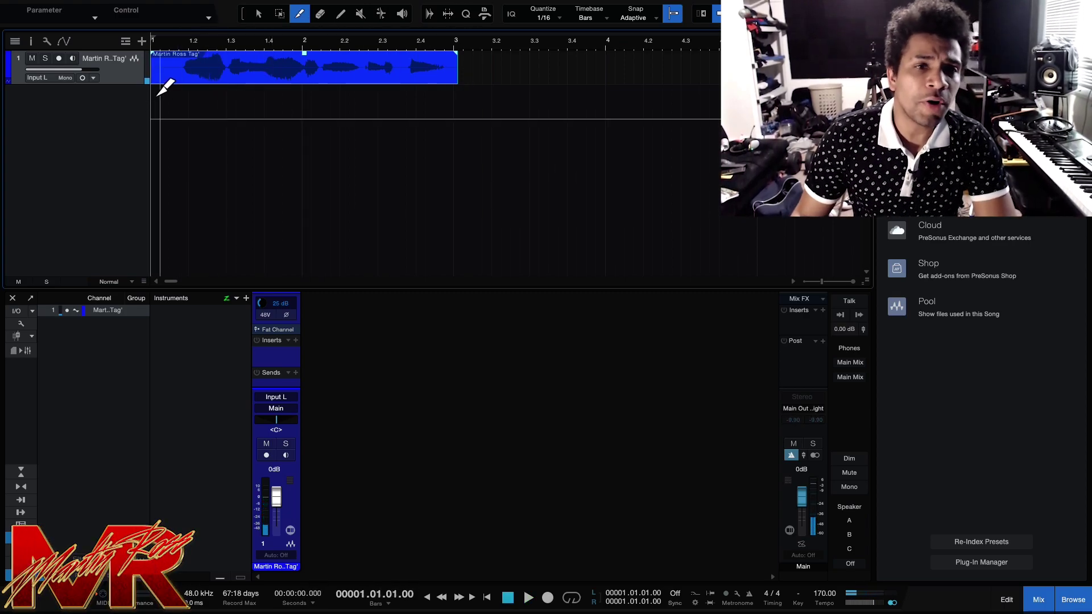
Split the vocal tag near bar 1.3, move its opening piece to new track 2, solo it and mute track 1
left_click(227, 57)
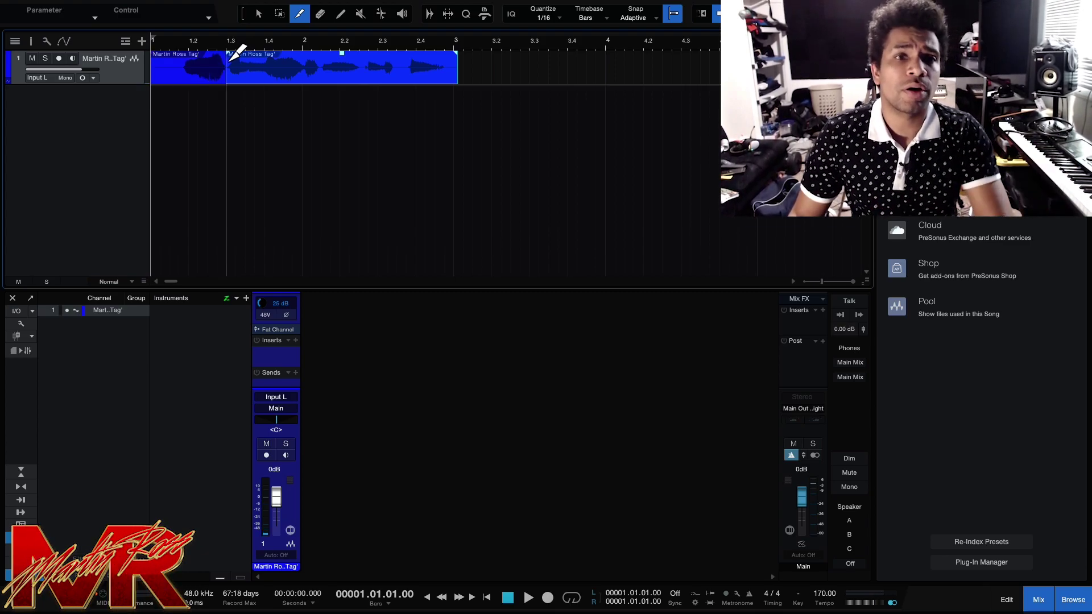
key("1")
left_click_drag(195, 80, 203, 111)
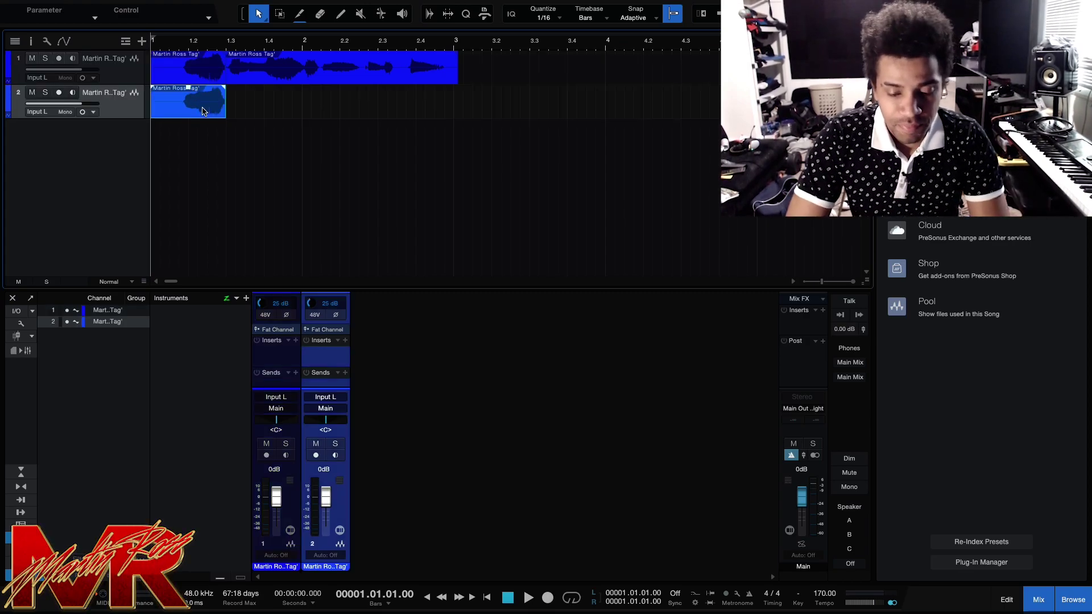
left_click_drag(203, 111, 203, 111)
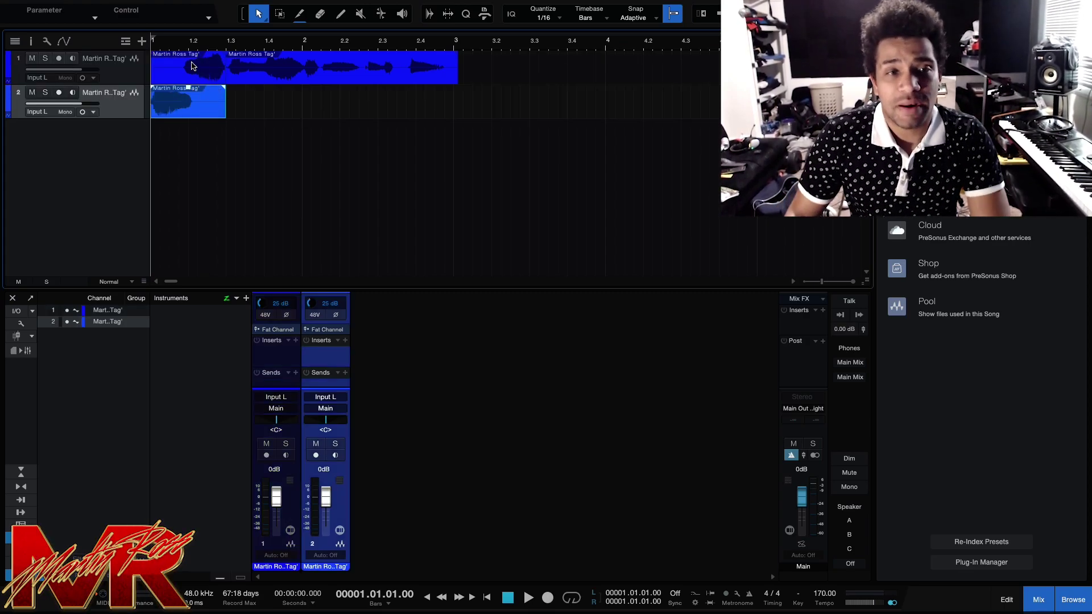
key("s")
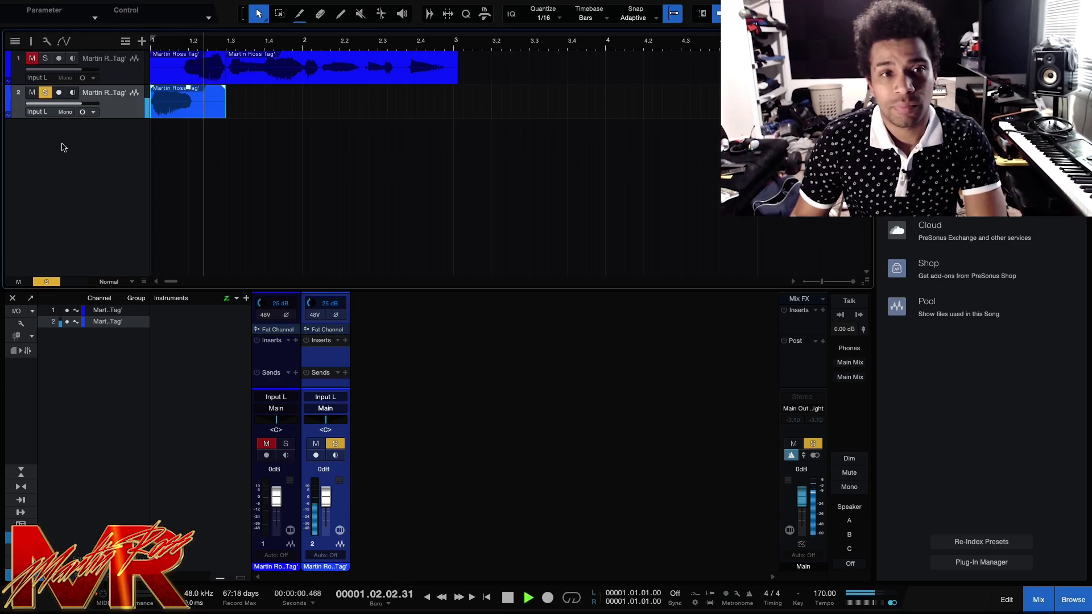
Insert Room Reverb on channel 2 with the Tunnel Effect preset and Mix at 100%
left_click(345, 340)
type("reverb")
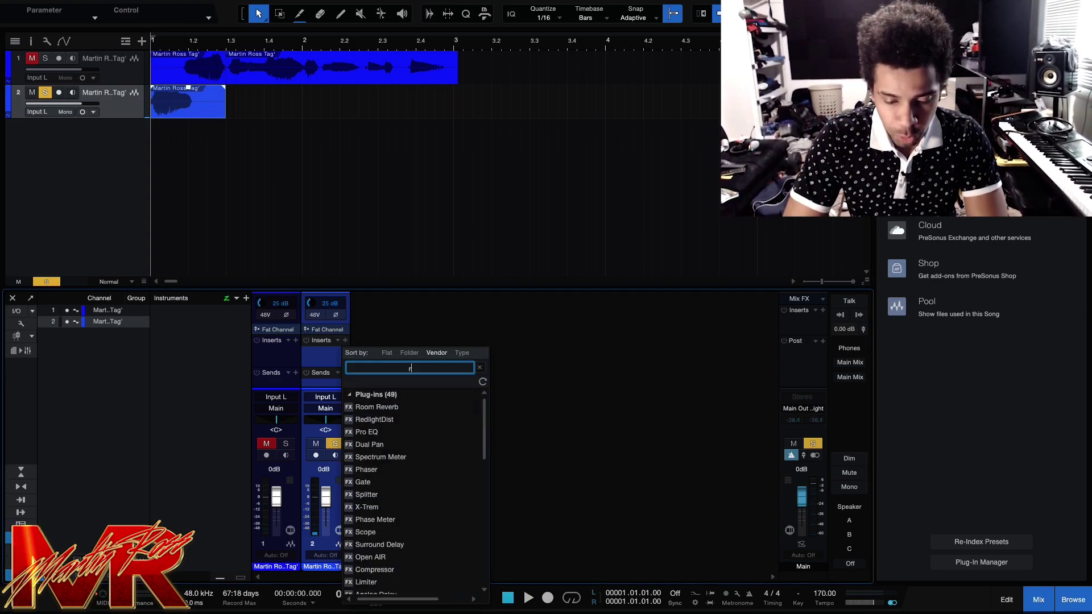
left_click(376, 408)
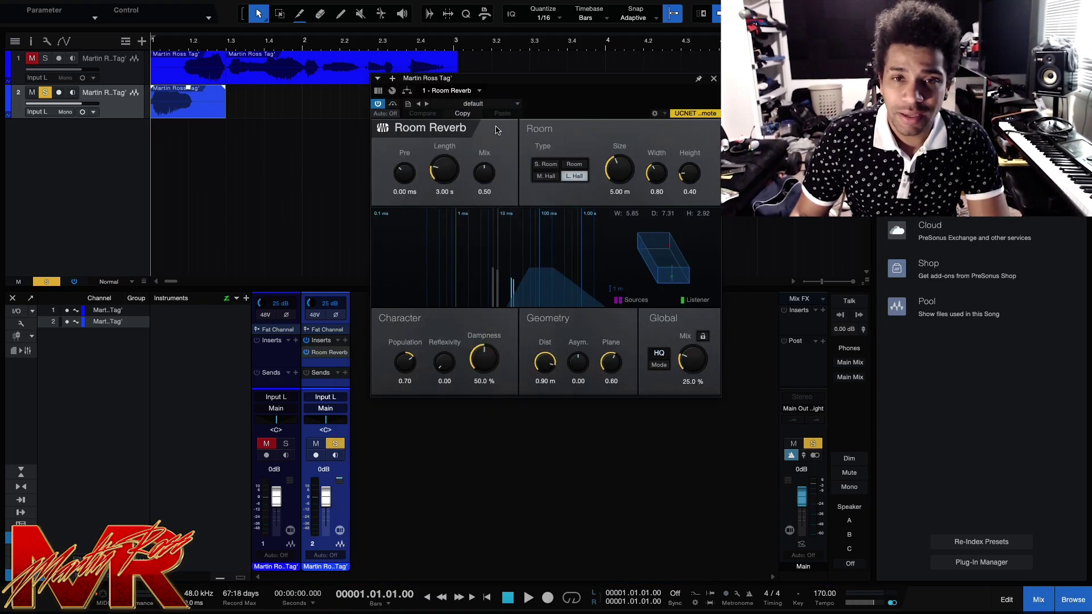
left_click(499, 105)
scroll(501, 398, "down", 5)
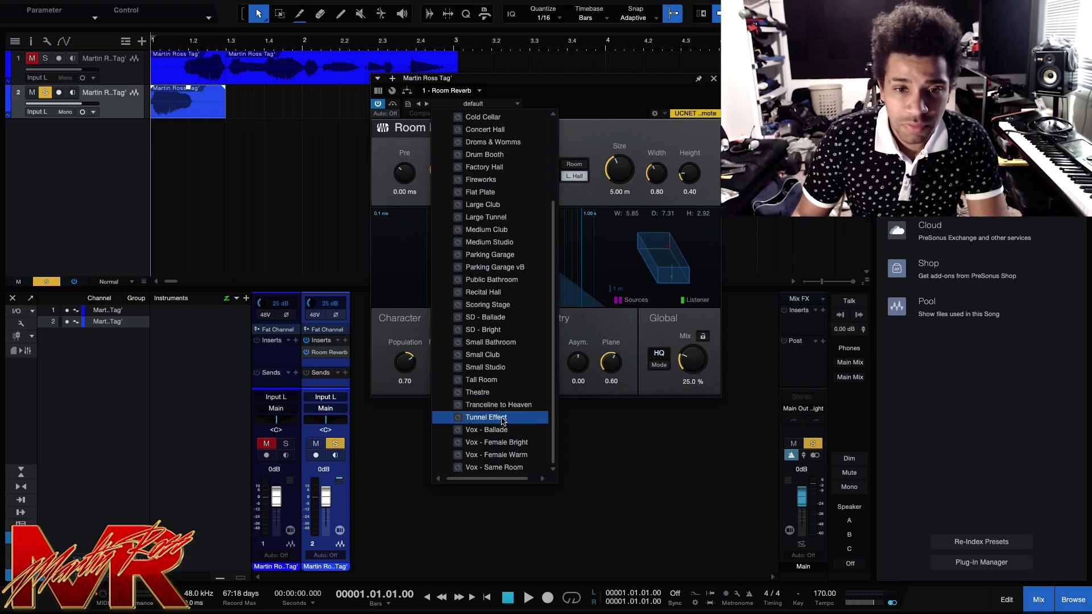
left_click(503, 418)
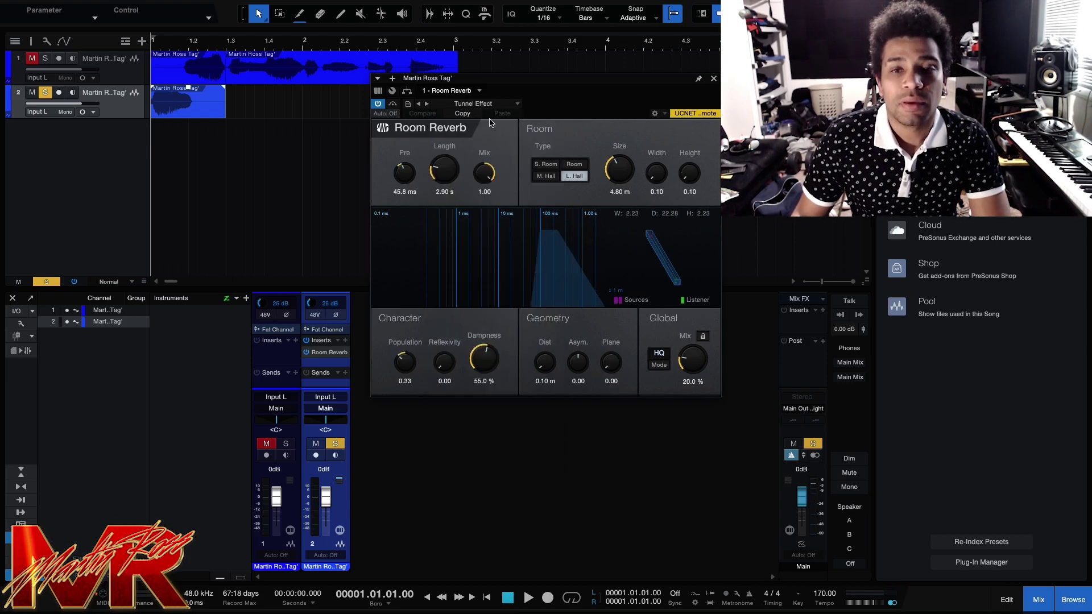
left_click_drag(693, 367, 693, 318)
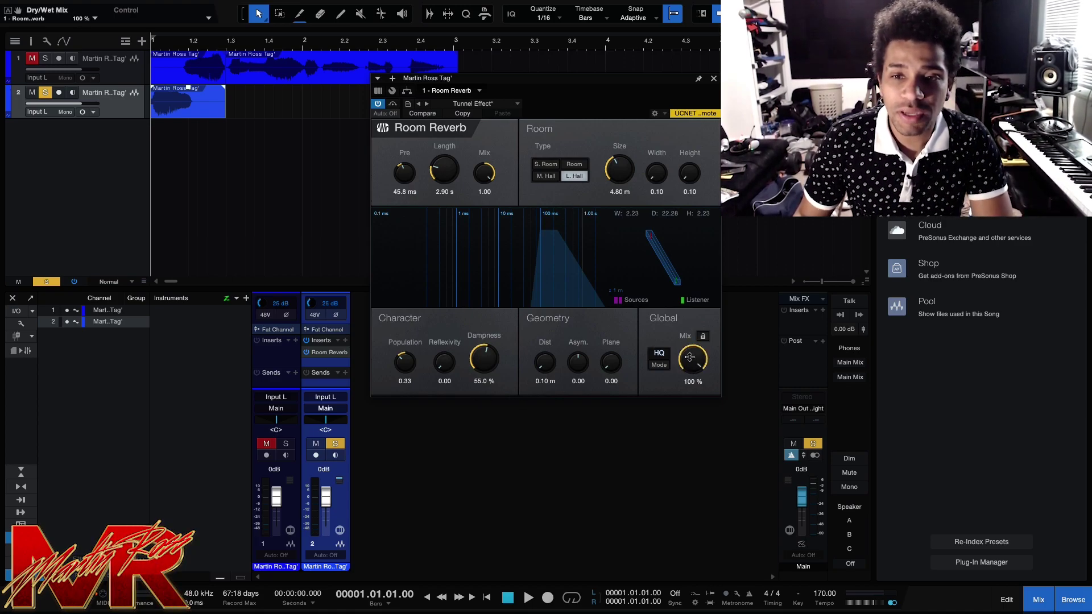
left_click(714, 78)
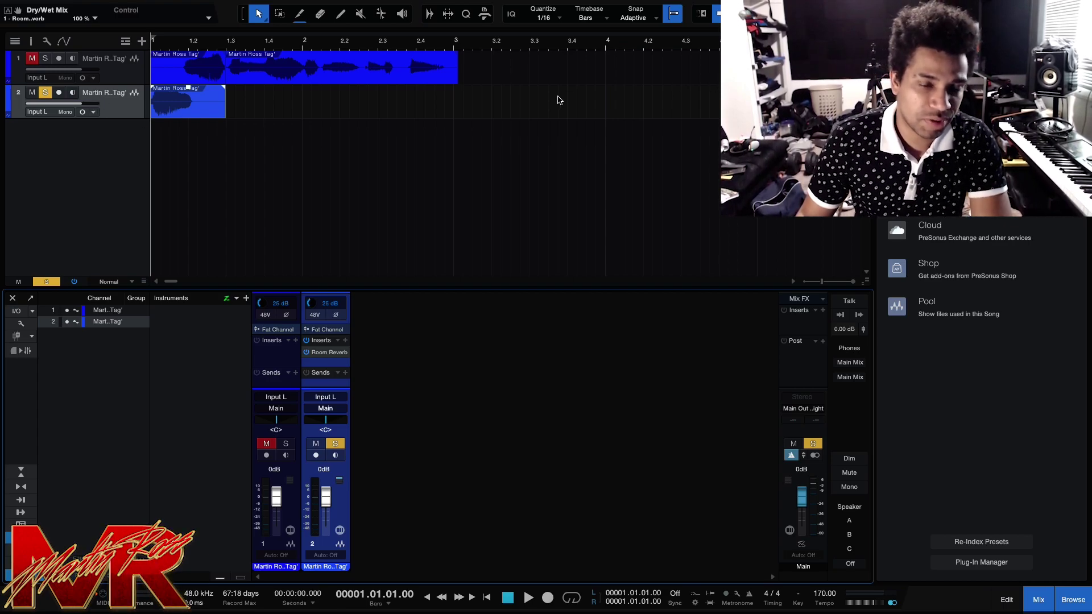
Set a one-bar range from bar 1 and bounce the track 2 clip so it extends to bar 2
key("space")
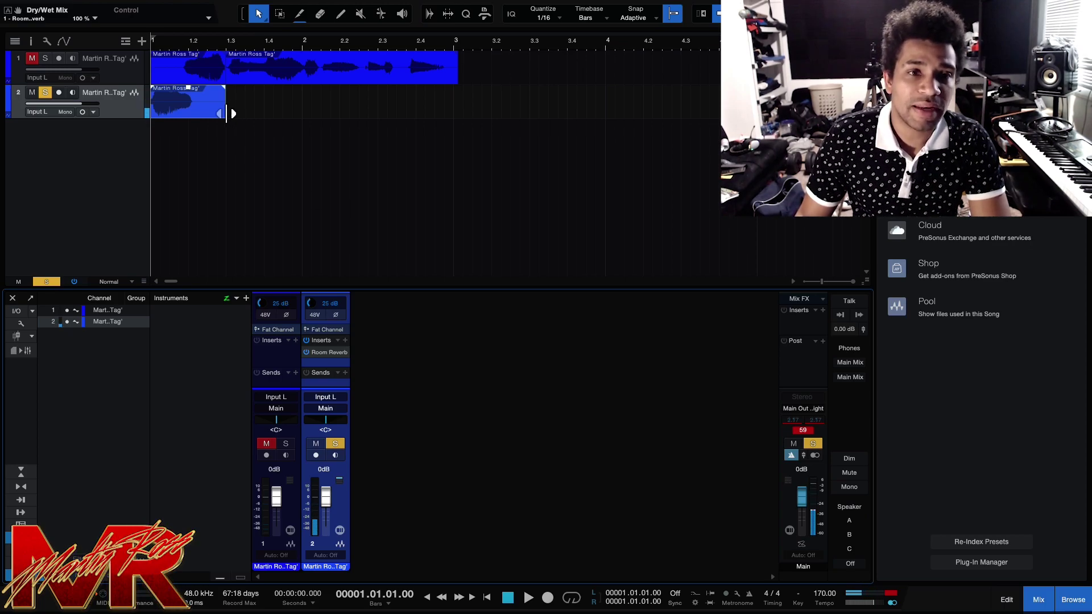
left_click_drag(173, 25, 317, 39)
left_click(161, 39)
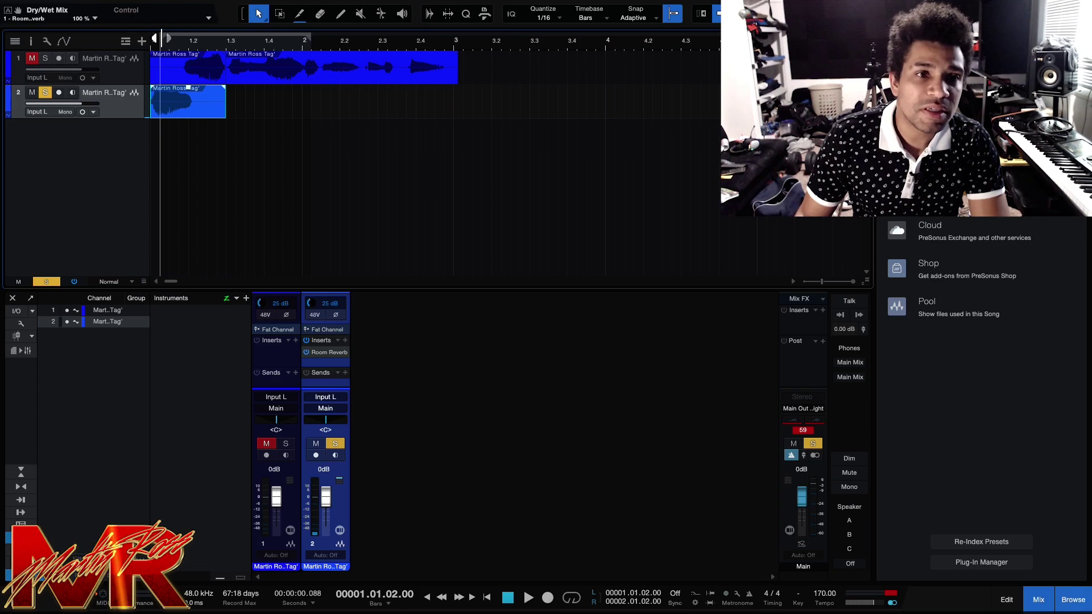
left_click_drag(155, 39, 149, 39)
right_click(214, 98)
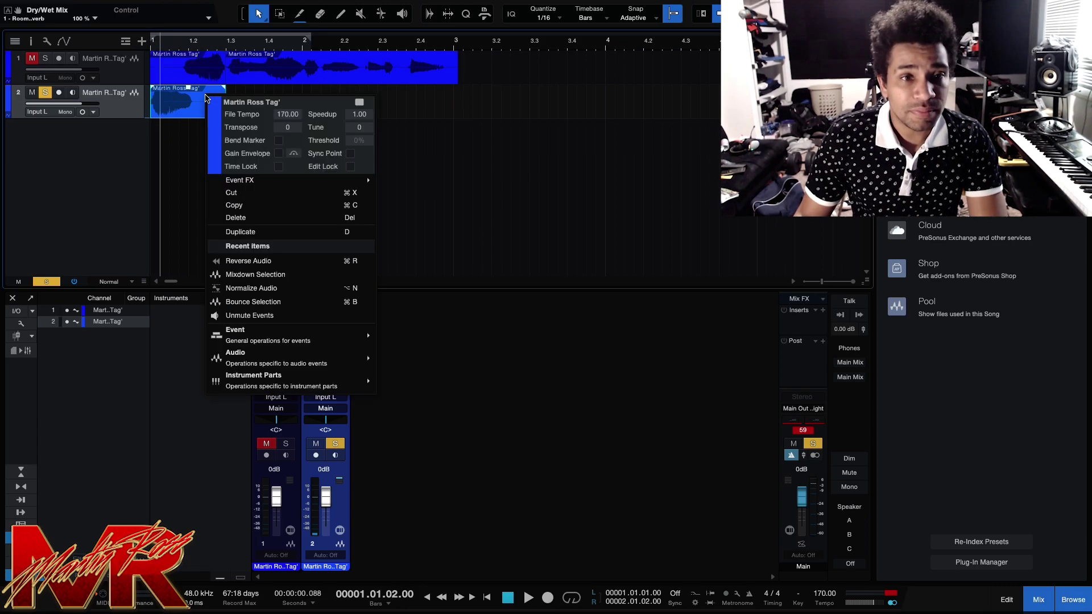
left_click(255, 302)
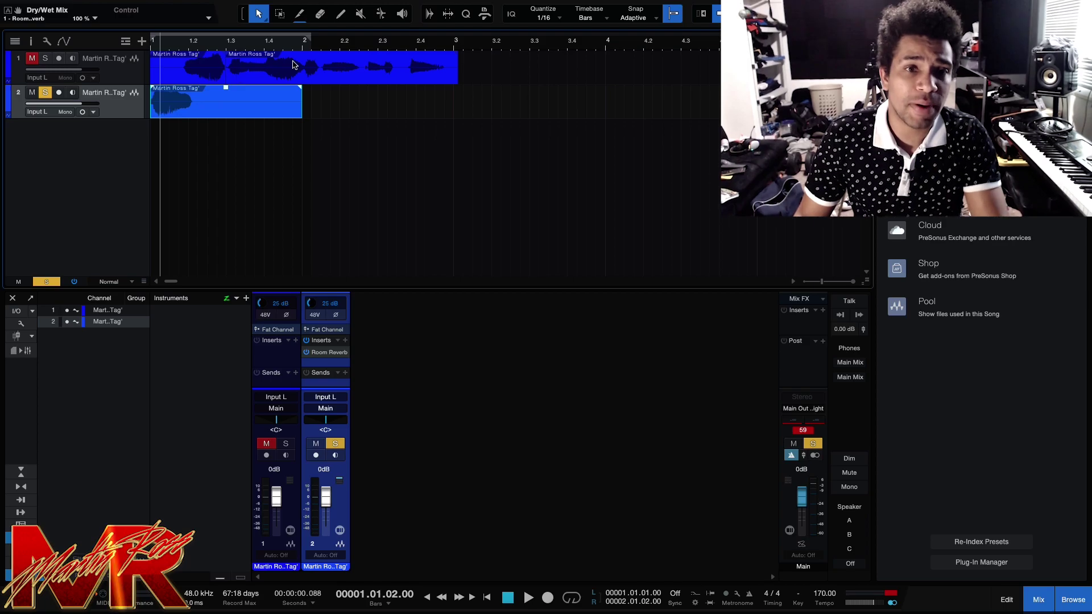
Render the bounced clip with its reverb to a new Mixdown(2) track and solo only that track
right_click(226, 114)
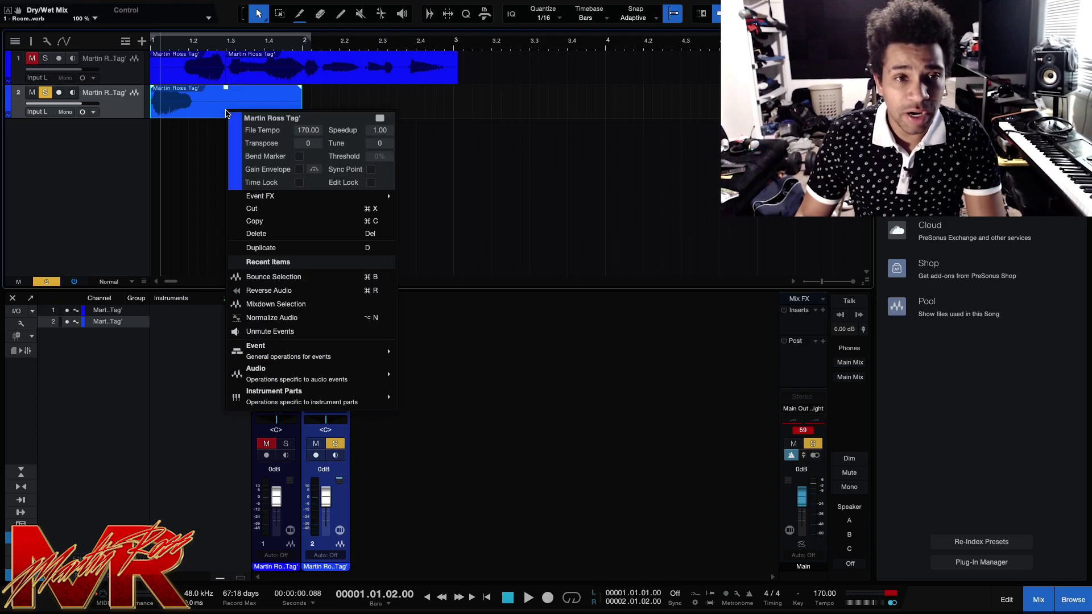
left_click(281, 305)
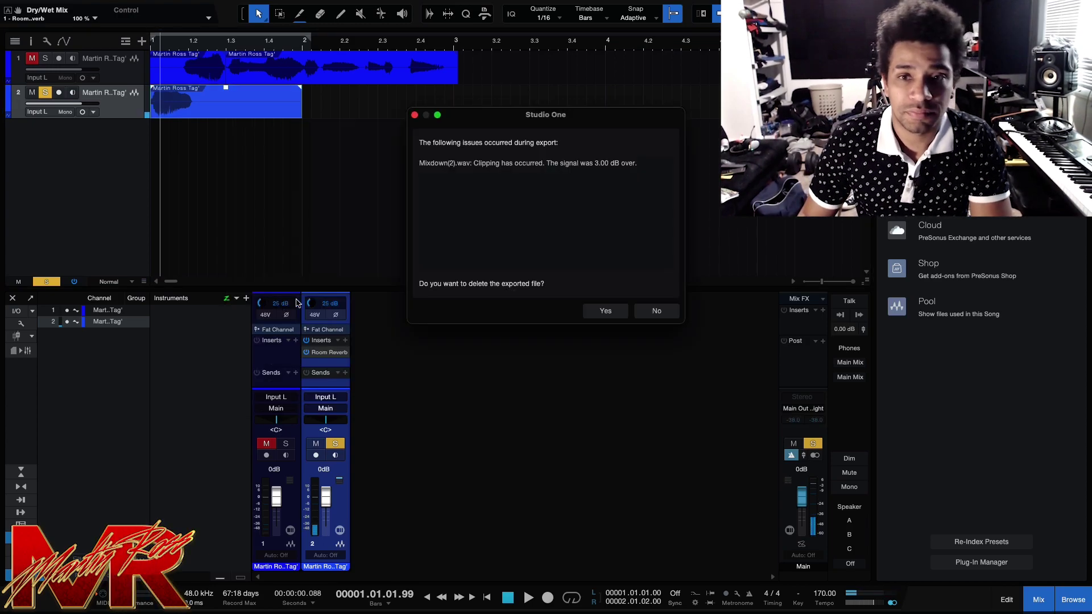
left_click(654, 311)
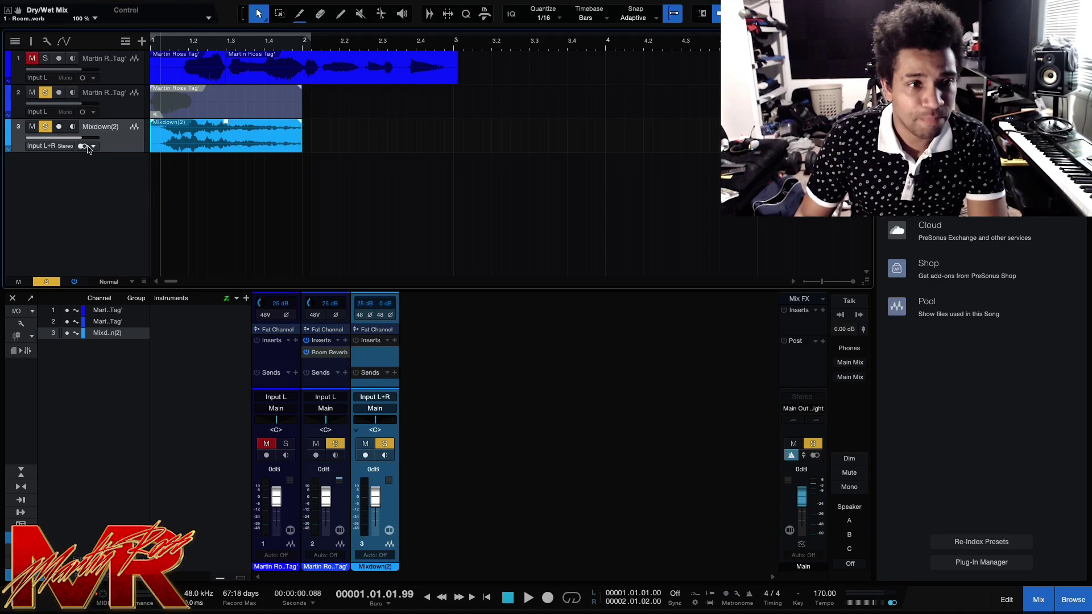
left_click(44, 94)
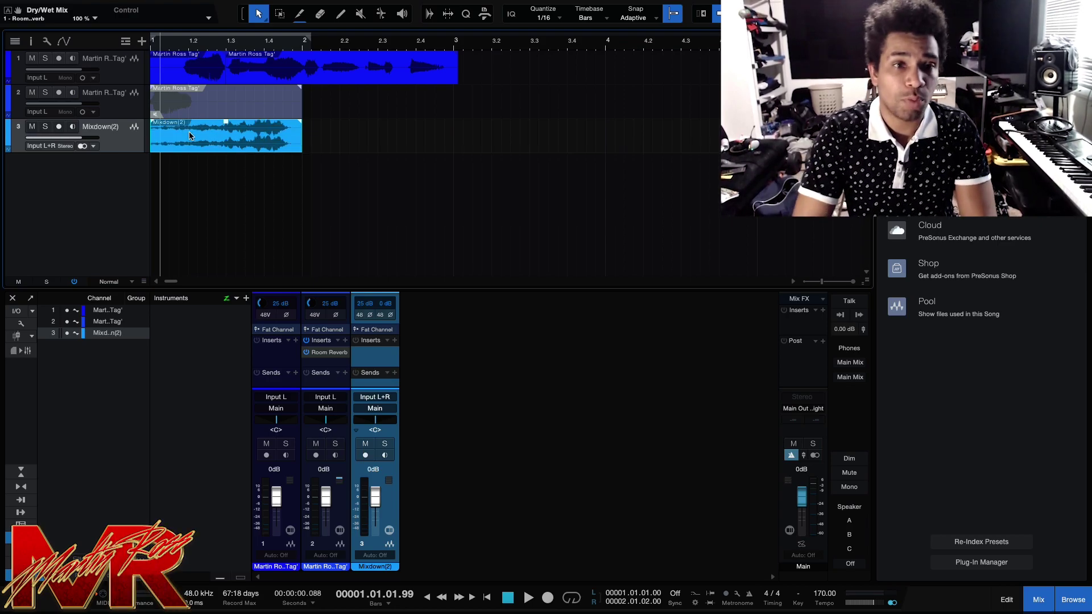
left_click(45, 127)
Play the reverb alone, then solo the vocal tag track and move its clip to about bar 1.2.3
key("space")
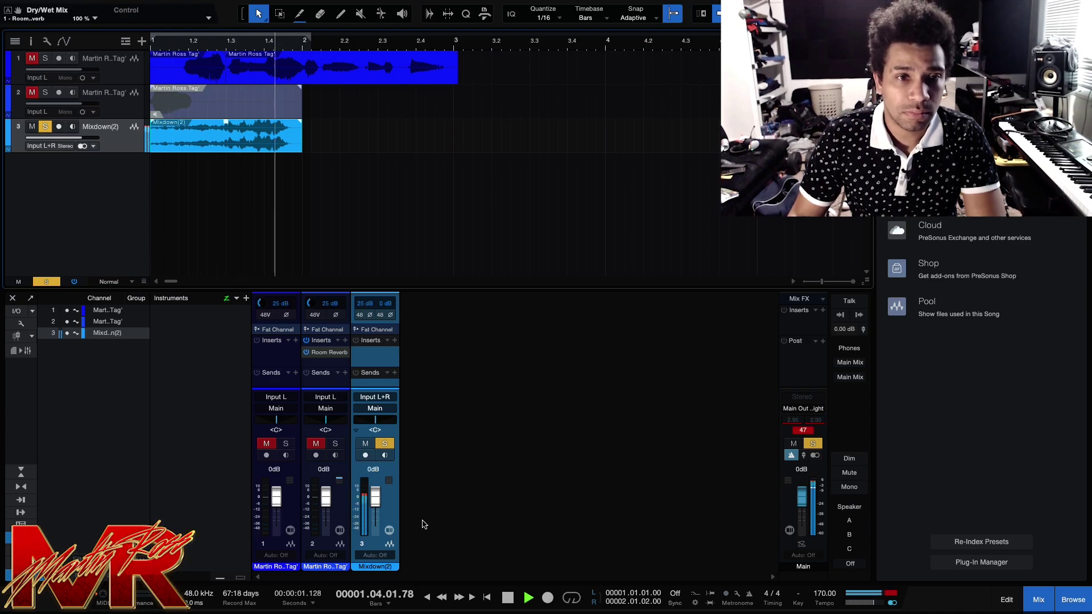
key("space")
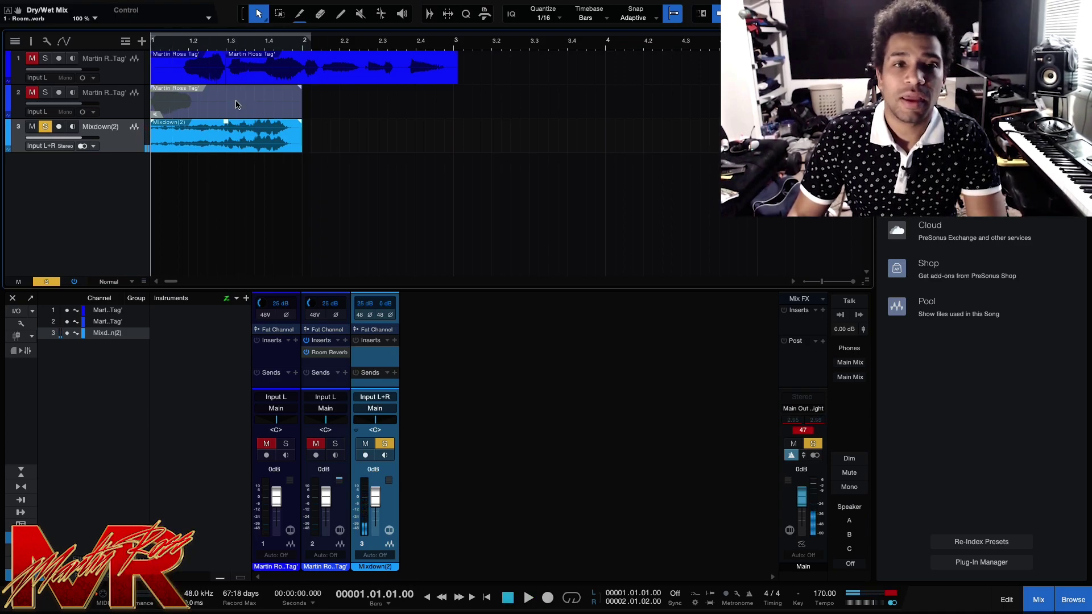
left_click(174, 69)
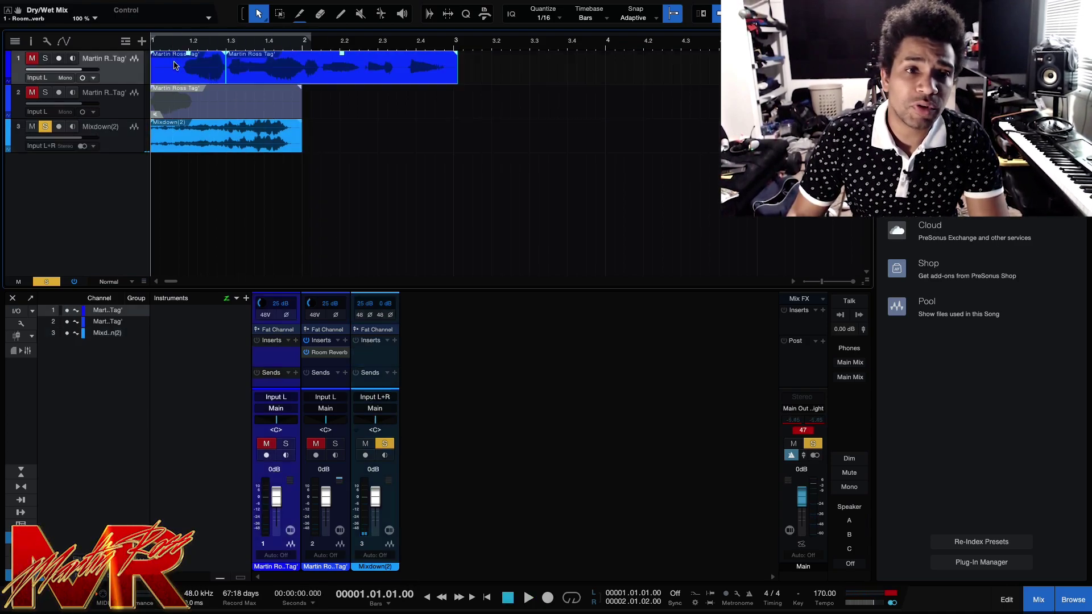
left_click(32, 58)
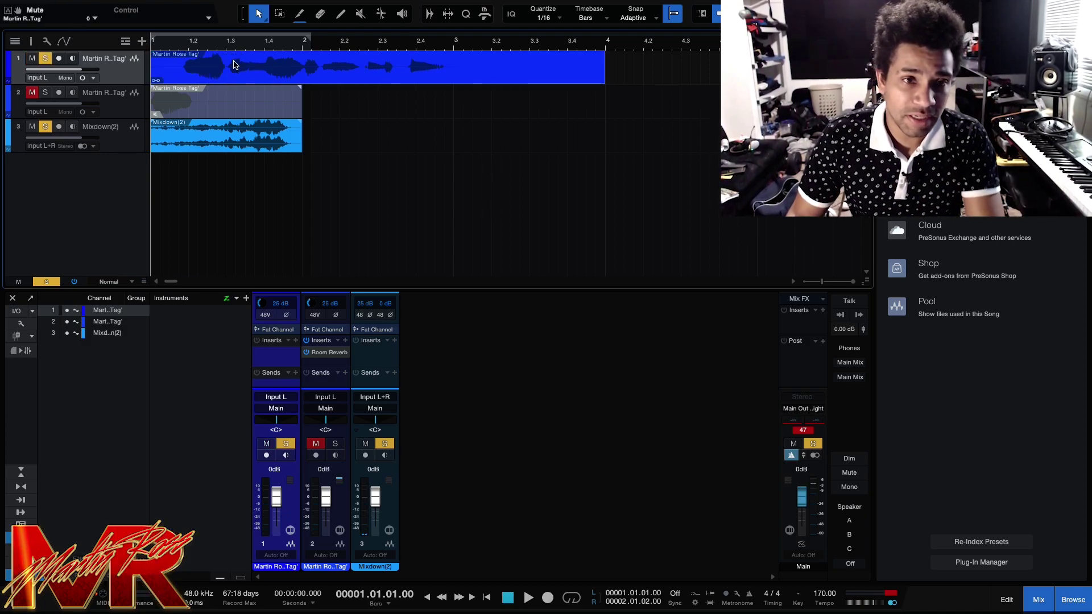
left_click_drag(362, 71, 271, 75)
Play the reverb swell and vocal tag together from the song start
left_click(290, 46)
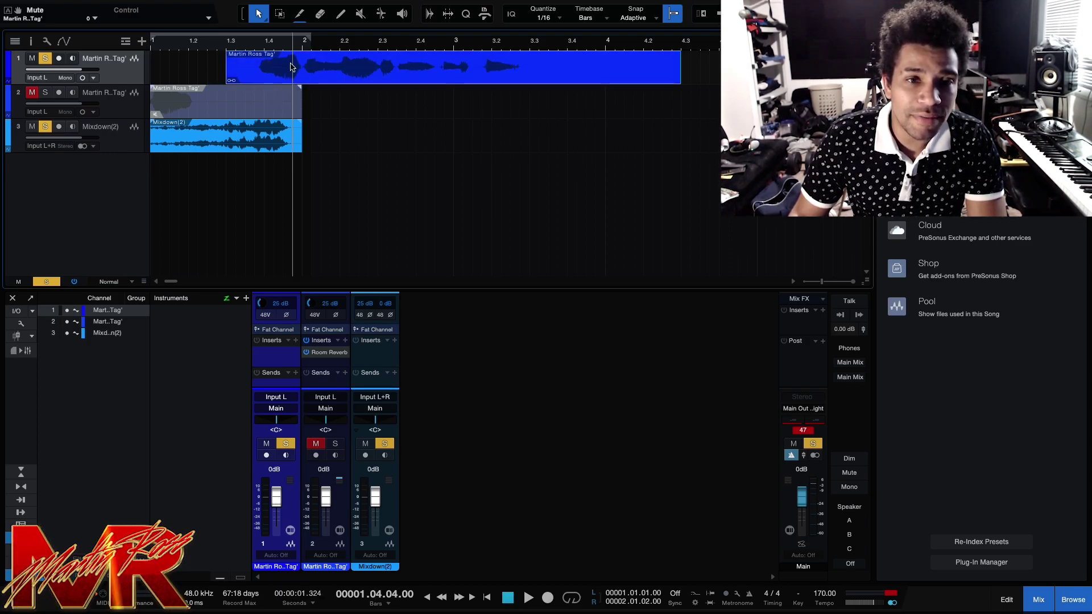
left_click(274, 41)
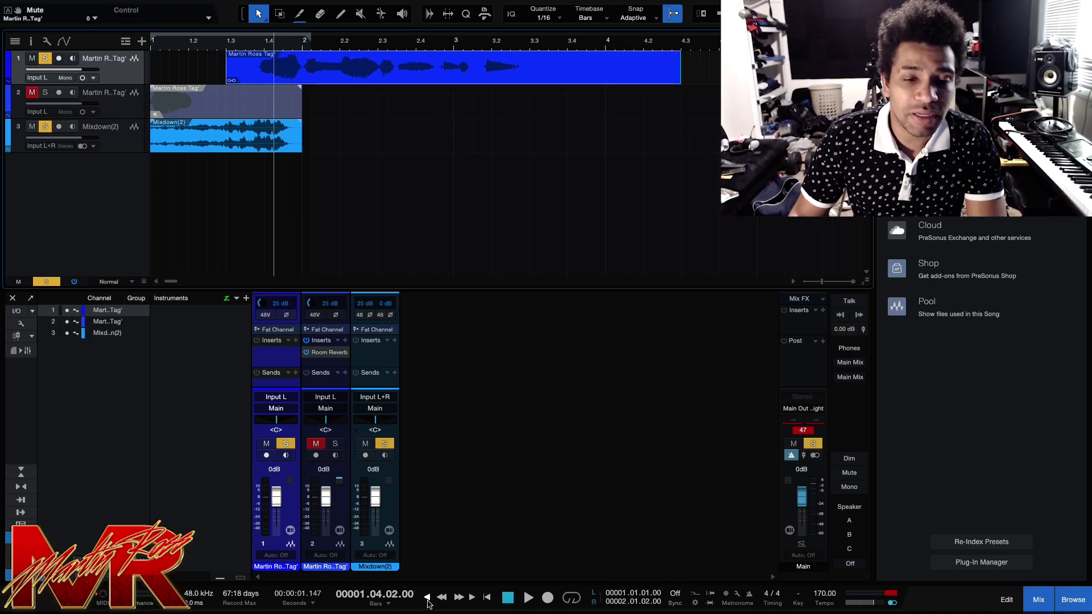
left_click(507, 602)
key("space")
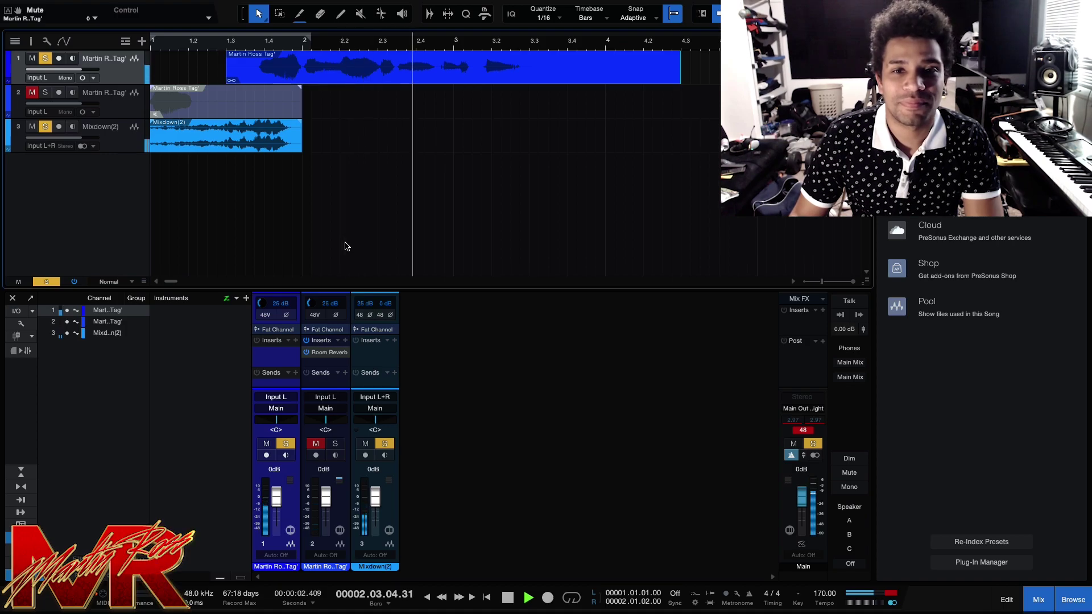
key("space")
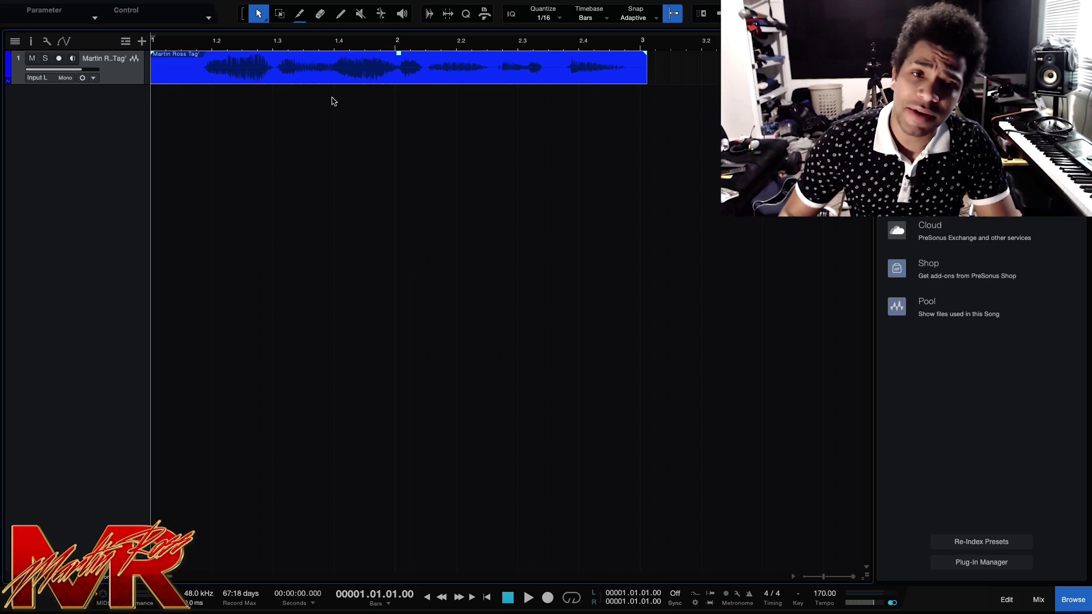
Split the vocal after its first word near bar 1.3 and copy that word onto new track 2, unsoloed
key("3")
left_click(273, 63)
key("1")
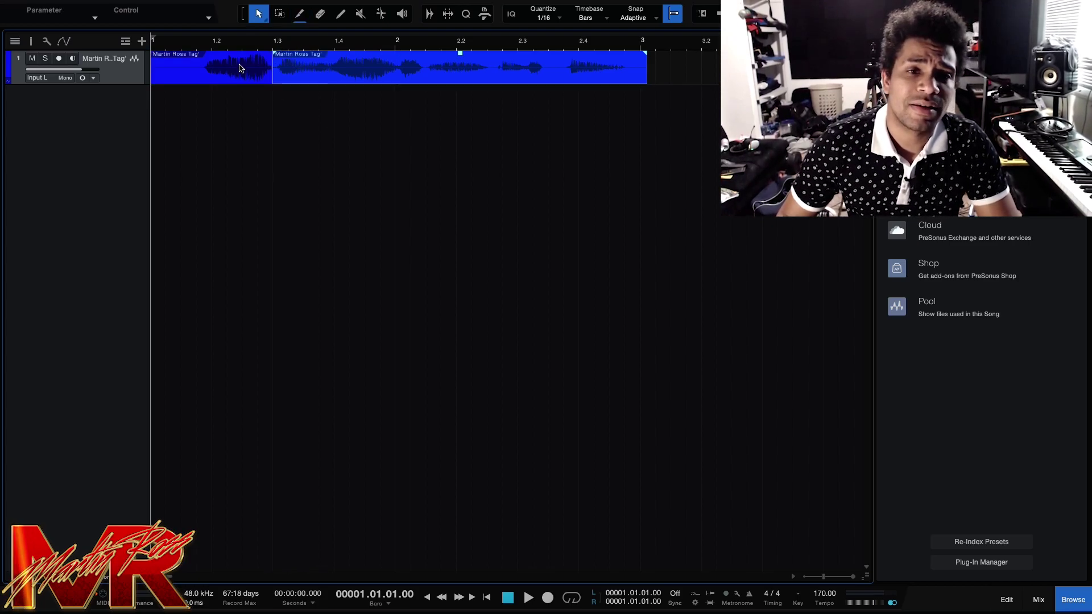
left_click_drag(239, 68, 243, 97)
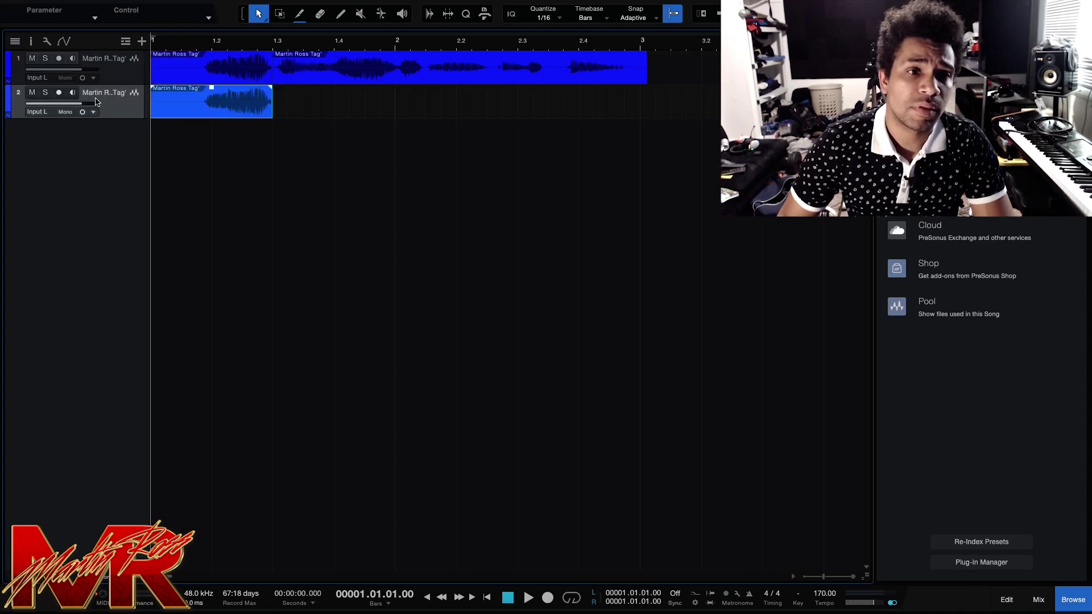
key("space")
left_click(43, 94)
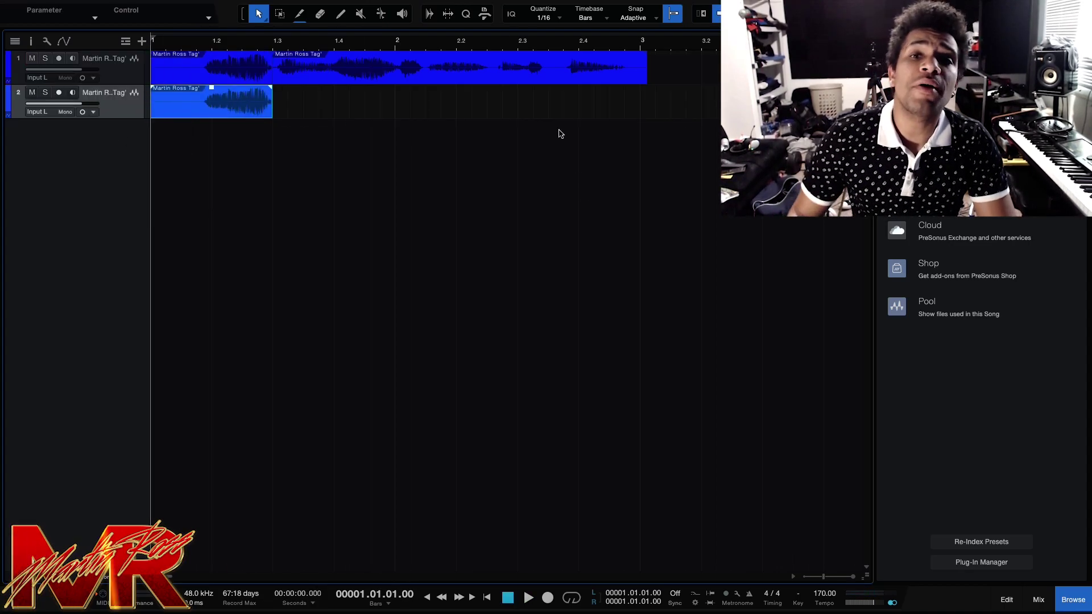
Show the Macro Toolbar on the Explore Macros page and stretch track 2's word into a swell reaching about bar 2.4
left_click(484, 13)
left_click(30, 52)
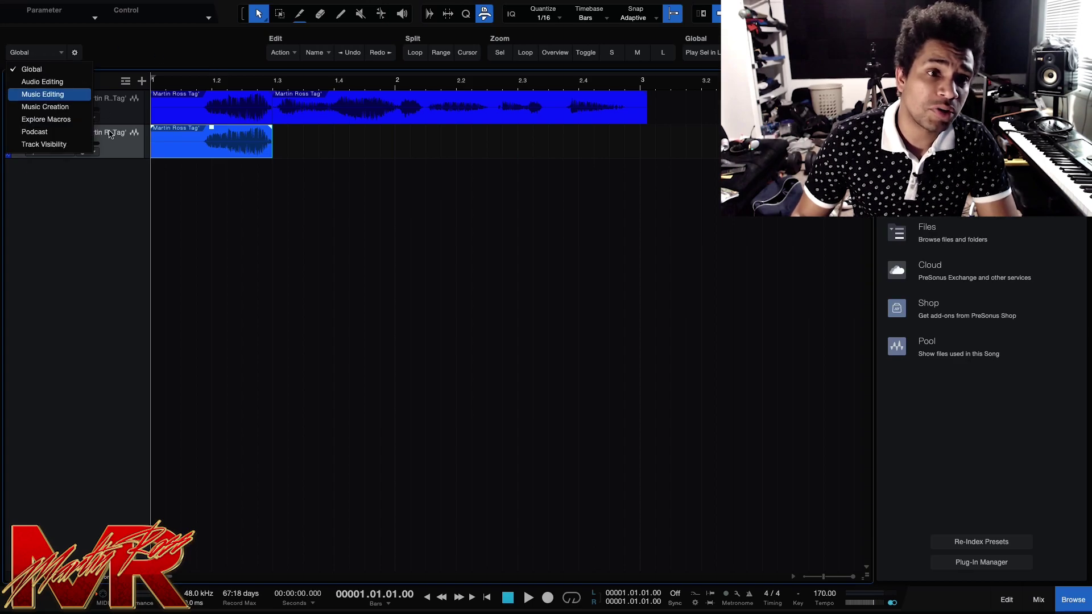
left_click(74, 120)
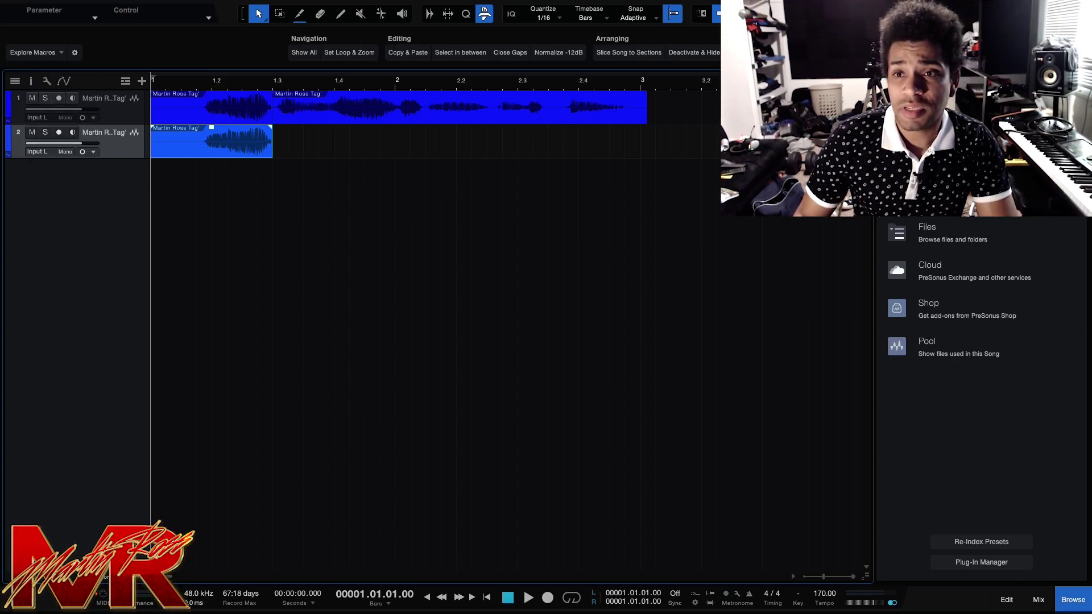
left_click_drag(272, 141, 619, 141)
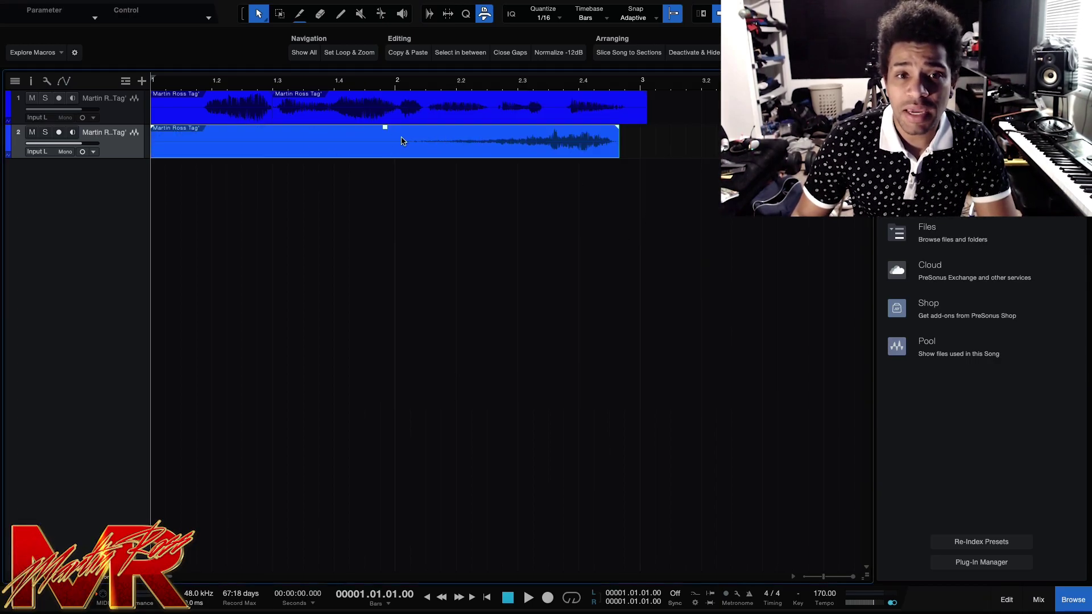
Trim the swell to end near bar 1.4.3, return it to bar 1, and push the vocal tag to about 1.2.3
left_click_drag(153, 145, 391, 156)
left_click_drag(459, 154, 214, 154)
left_click(260, 101)
left_click_drag(260, 101, 312, 116)
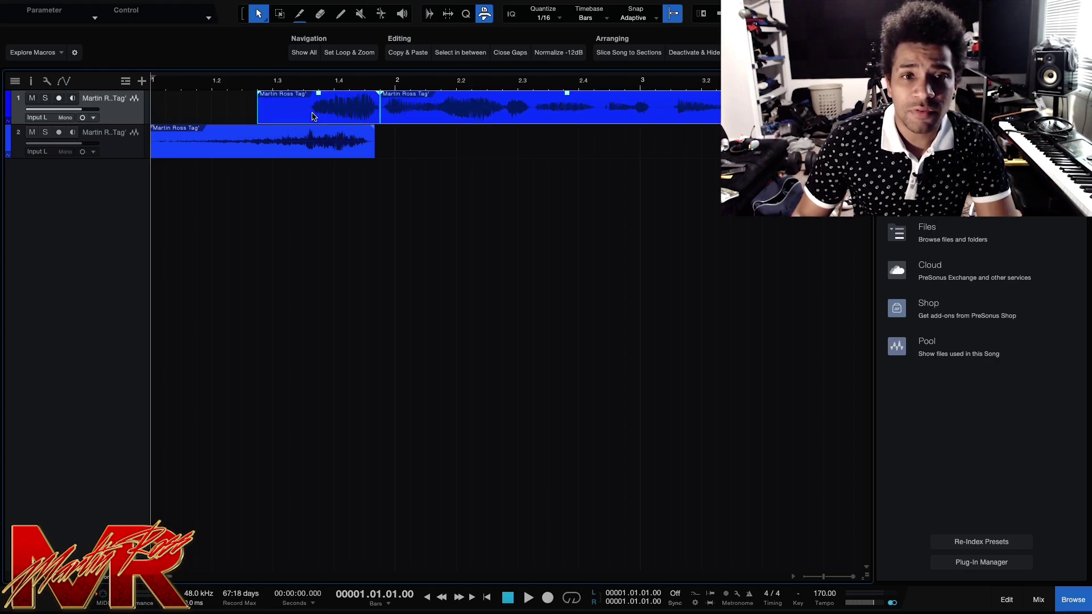
Play the swell leading into the vocal tag from the song start
left_click(367, 284)
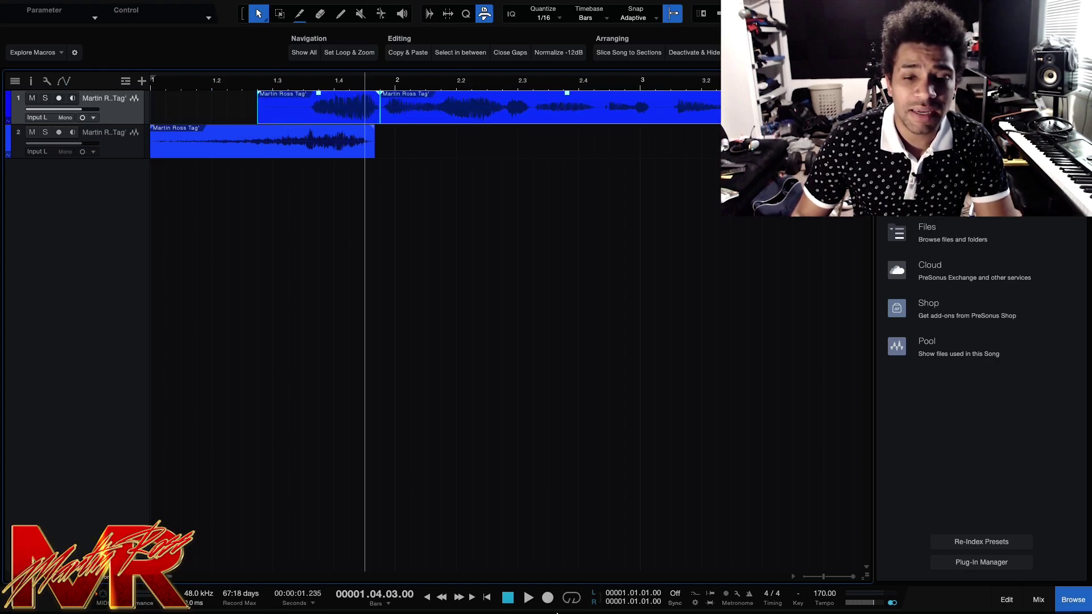
left_click(508, 598)
key("space")
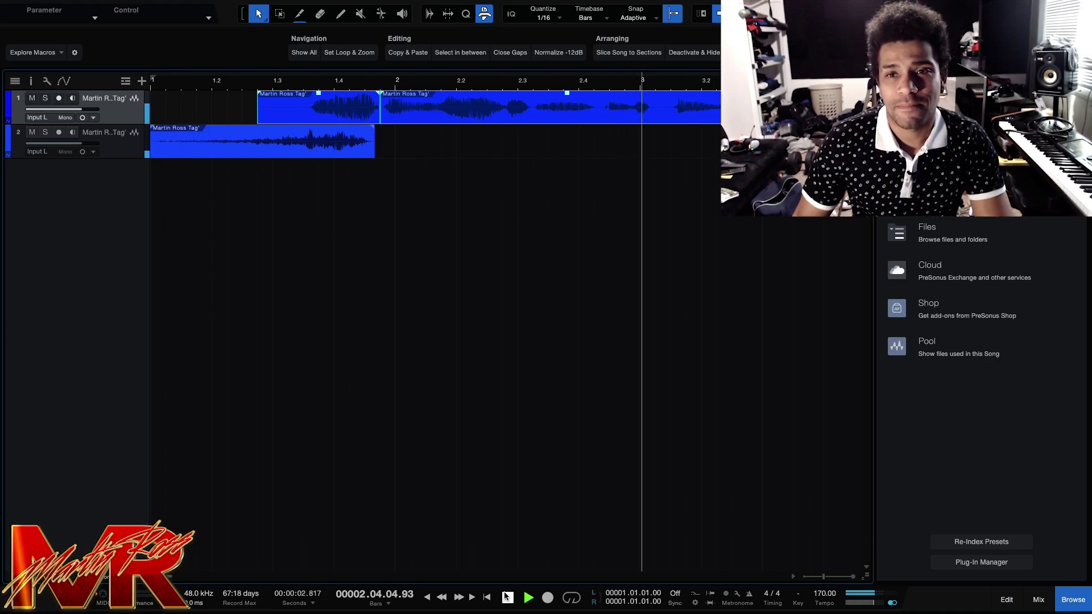
left_click(507, 596)
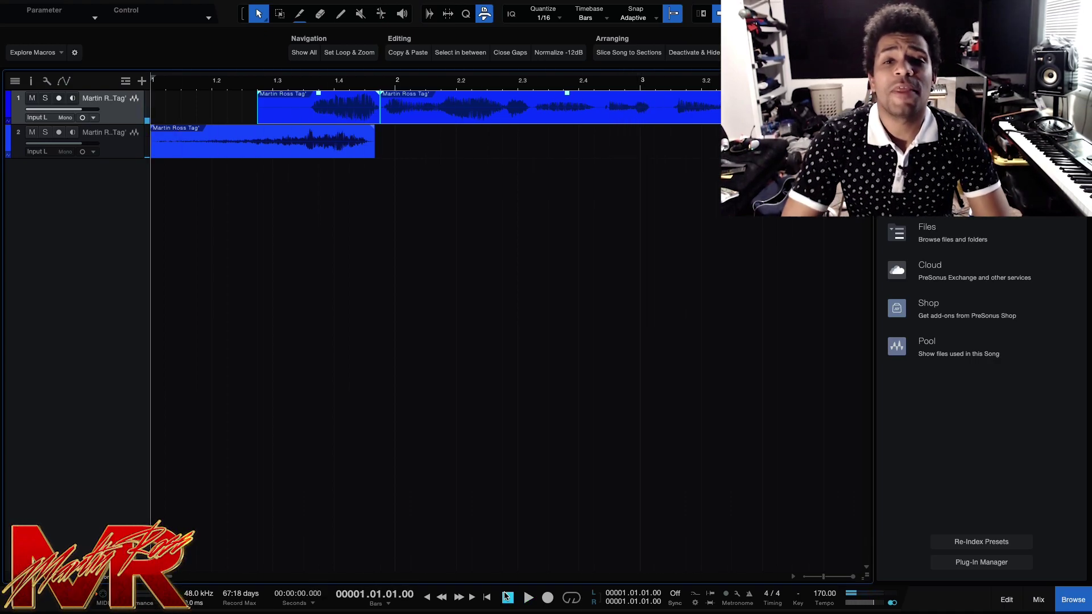